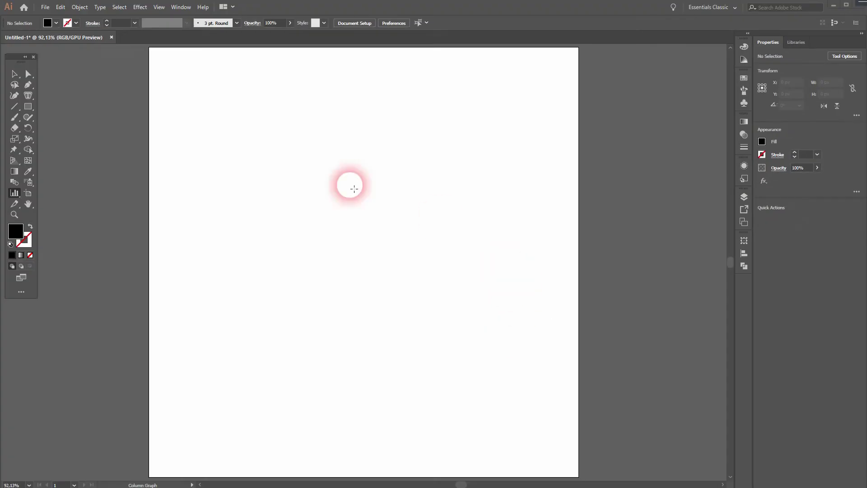
Select the Stacked Column Graph tool from the Column Graph flyout
{"action": "left_click", "coordinate": [14, 192]}
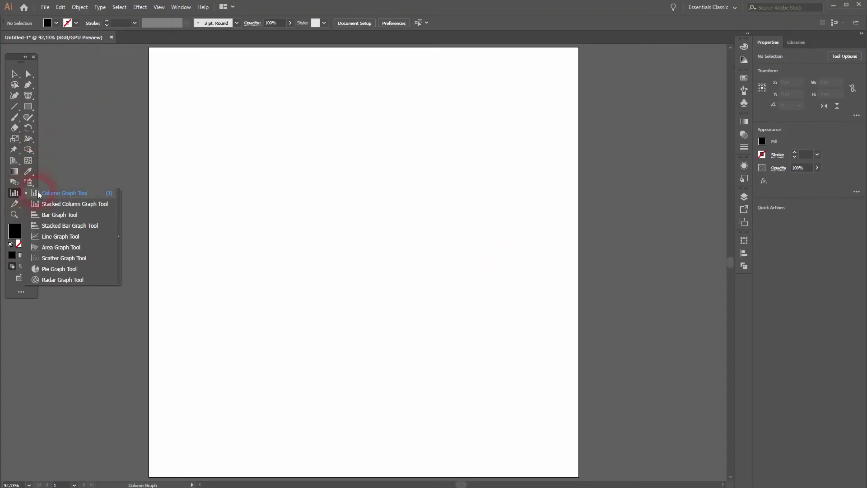
{"action": "left_click", "coordinate": [84, 204]}
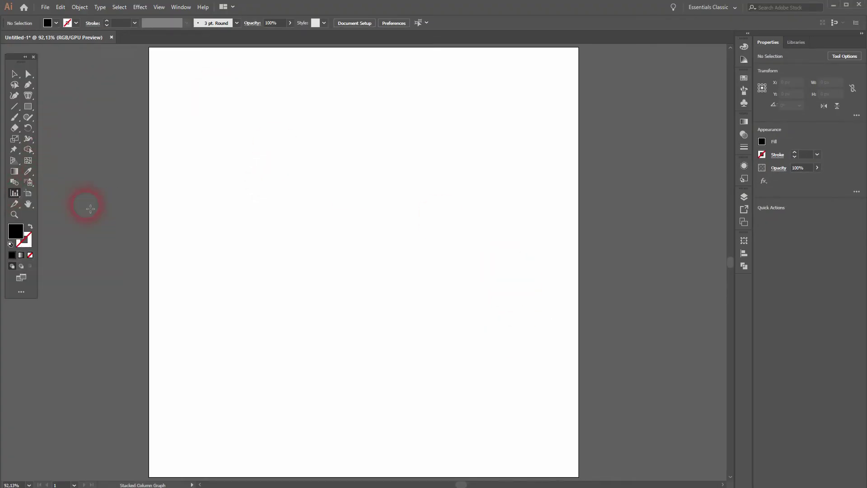
Draw the square graph area and enter series headings YouTube, Twitter, Instagram, Facebook
{"action": "left_click_drag", "start_coordinate": [194, 135], "coordinate": [465, 296]}
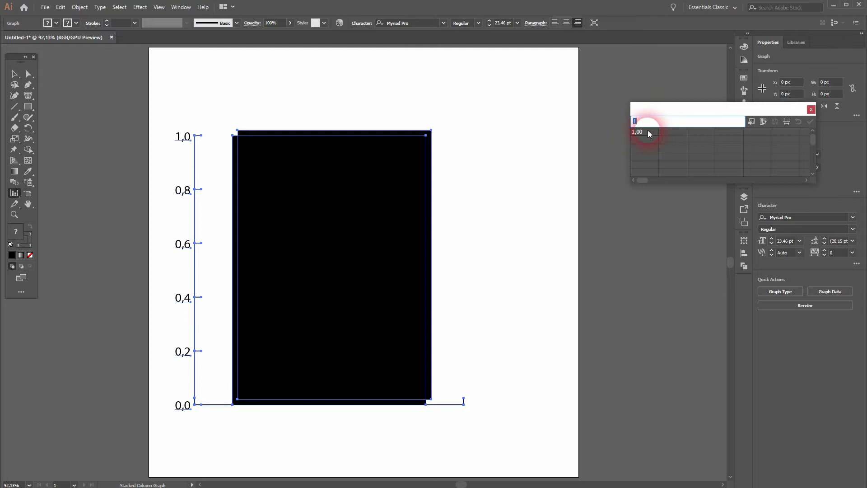
{"action": "key", "text": "BackSpace"}
{"action": "left_click", "coordinate": [669, 133]}
{"action": "type", "text": "YouTube"}
{"action": "key", "text": "Tab"}
{"action": "type", "text": "Twitter"}
{"action": "key", "text": "Tab"}
{"action": "type", "text": "Instagram"}
{"action": "key", "text": "Tab"}
{"action": "type", "text": "Facebook"}
{"action": "key", "text": "Tab"}
Enter row labels Views, Likes, Dislikes, Subscriber and Comments
{"action": "key", "text": "Left"}
{"action": "key", "text": "Left"}
{"action": "key", "text": "Left"}
{"action": "key", "text": "Up"}
{"action": "type", "text": "Views"}
{"action": "key", "text": "Return"}
{"action": "type", "text": "Likes"}
{"action": "key", "text": "Return"}
{"action": "type", "text": "Dislikes"}
{"action": "key", "text": "Return"}
{"action": "type", "text": "Subscriber"}
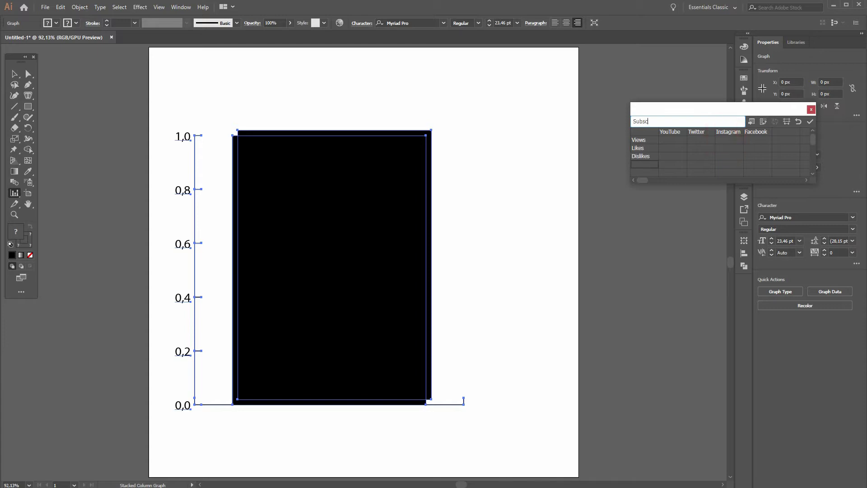
{"action": "key", "text": "Return"}
{"action": "type", "text": "Comments"}
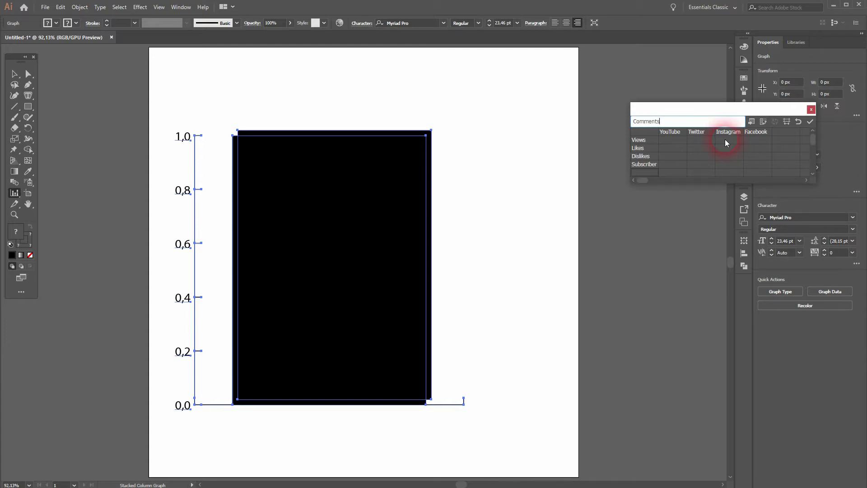
{"action": "key", "text": "Return"}
Enter Views values 1, 2, 3, 4 and apply them to the graph
{"action": "key", "text": "Up"}
{"action": "key", "text": "Up"}
{"action": "type", "text": "1"}
{"action": "key", "text": "Tab"}
{"action": "type", "text": "2"}
{"action": "key", "text": "Tab"}
{"action": "type", "text": "3"}
{"action": "key", "text": "Tab"}
{"action": "type", "text": "4"}
{"action": "key", "text": "KP_Enter"}
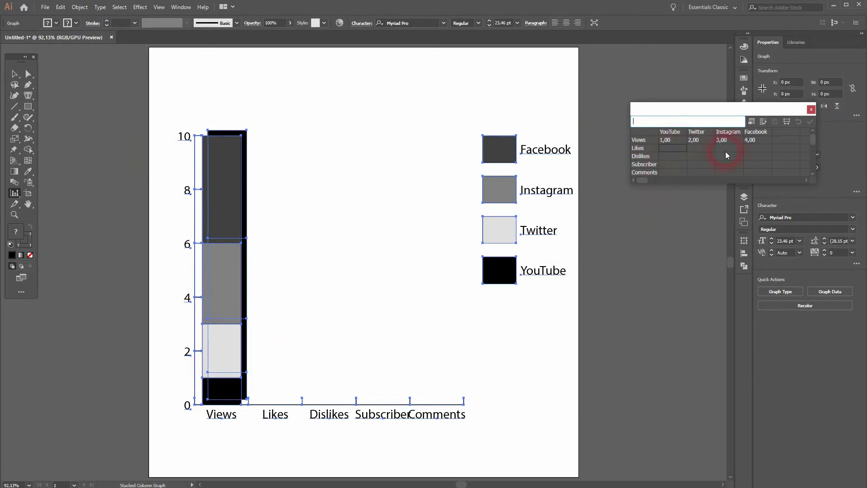
Enter the Likes row values 2, 3, 2, 1 and apply
{"action": "type", "text": "2"}
{"action": "key", "text": "Tab"}
{"action": "type", "text": "3"}
{"action": "key", "text": "Tab"}
{"action": "type", "text": "2"}
{"action": "key", "text": "Tab"}
{"action": "type", "text": "1"}
{"action": "key", "text": "KP_Enter"}
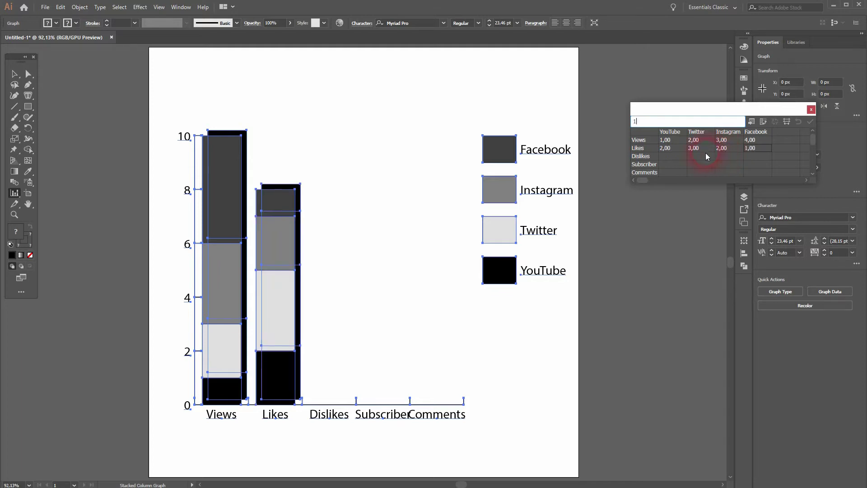
Enter the Dislikes row values 5, 5, 2, 1 and apply
{"action": "left_click", "coordinate": [671, 154]}
{"action": "type", "text": "5"}
{"action": "key", "text": "Tab"}
{"action": "type", "text": "5"}
{"action": "key", "text": "Tab"}
{"action": "type", "text": "2"}
{"action": "key", "text": "Tab"}
{"action": "type", "text": "1"}
{"action": "key", "text": "KP_Enter"}
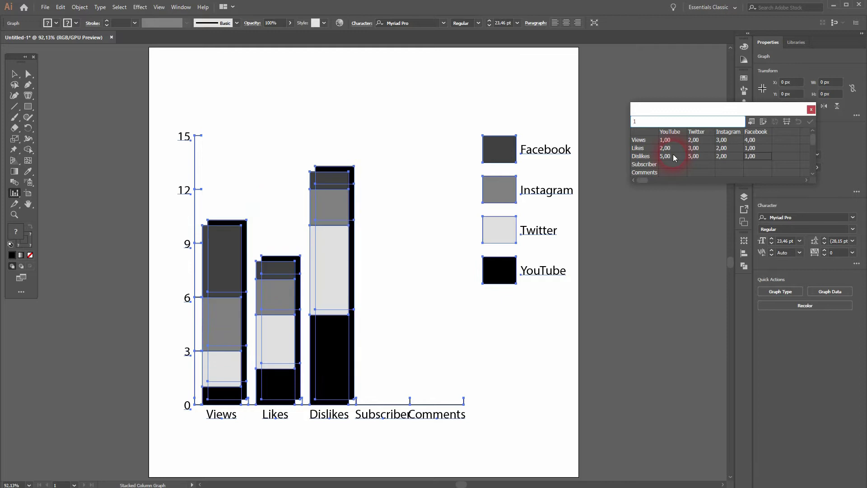
Enter the Subscriber row values 5, 1, 2, 4 and apply
{"action": "left_click", "coordinate": [676, 165]}
{"action": "type", "text": "5"}
{"action": "key", "text": "Tab"}
{"action": "type", "text": "1"}
{"action": "key", "text": "Tab"}
{"action": "type", "text": "2"}
{"action": "key", "text": "Tab"}
{"action": "type", "text": "4"}
{"action": "key", "text": "KP_Enter"}
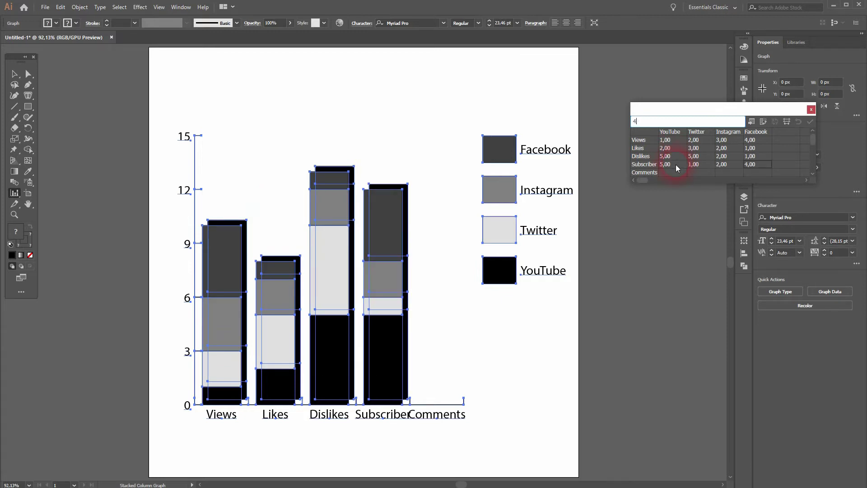
Enter the Comments row values 5, 2, 1, 5, apply, and close the data sheet
{"action": "left_click", "coordinate": [673, 175]}
{"action": "type", "text": "5"}
{"action": "key", "text": "Tab"}
{"action": "type", "text": "2"}
{"action": "key", "text": "Tab"}
{"action": "type", "text": "1"}
{"action": "key", "text": "Tab"}
{"action": "type", "text": "5"}
{"action": "key", "text": "KP_Enter"}
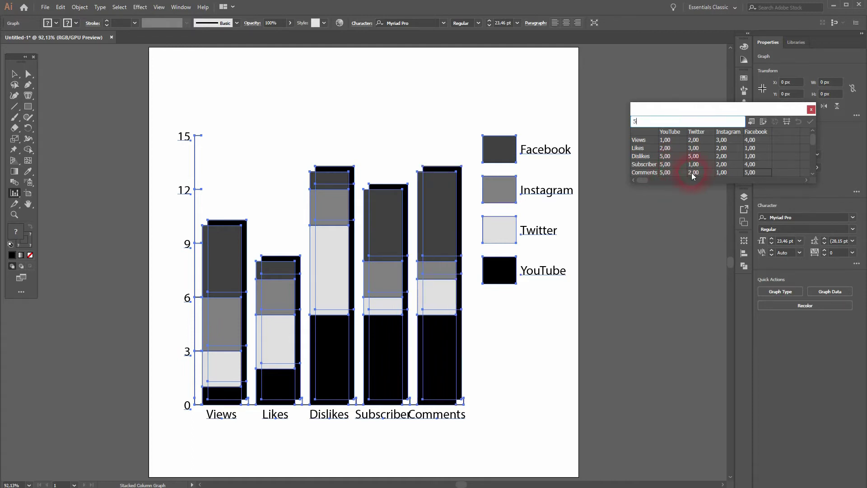
{"action": "left_click", "coordinate": [810, 109]}
{"action": "left_click", "coordinate": [15, 73]}
Select the graph and turn off Add Drop Shadow in its Graph Type settings
{"action": "left_click", "coordinate": [467, 419]}
{"action": "left_click_drag", "start_coordinate": [211, 443], "coordinate": [547, 274]}
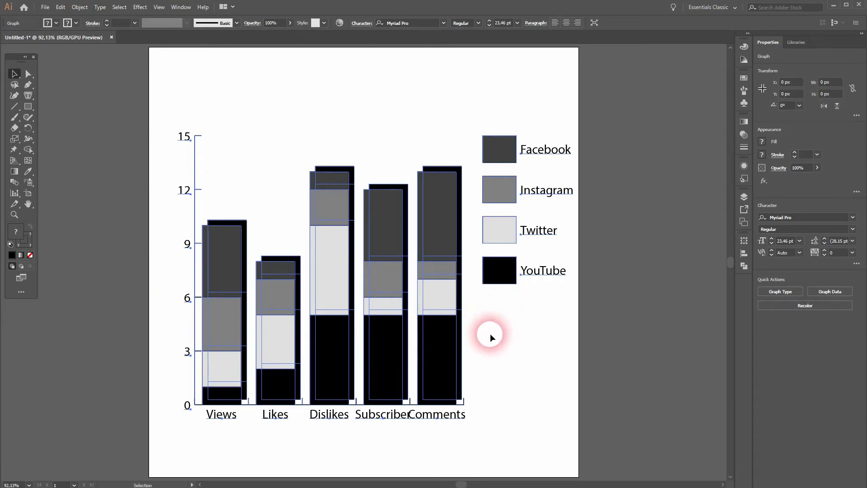
{"action": "right_click", "coordinate": [449, 208]}
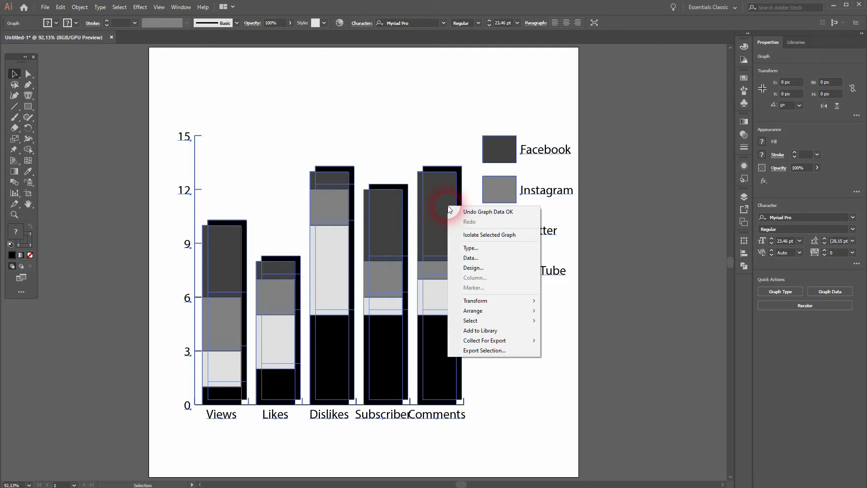
{"action": "left_click", "coordinate": [502, 247]}
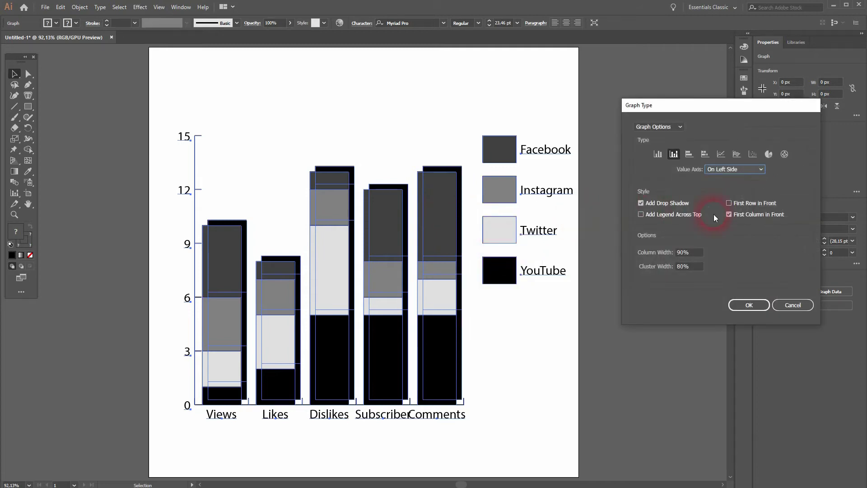
{"action": "left_click", "coordinate": [641, 203]}
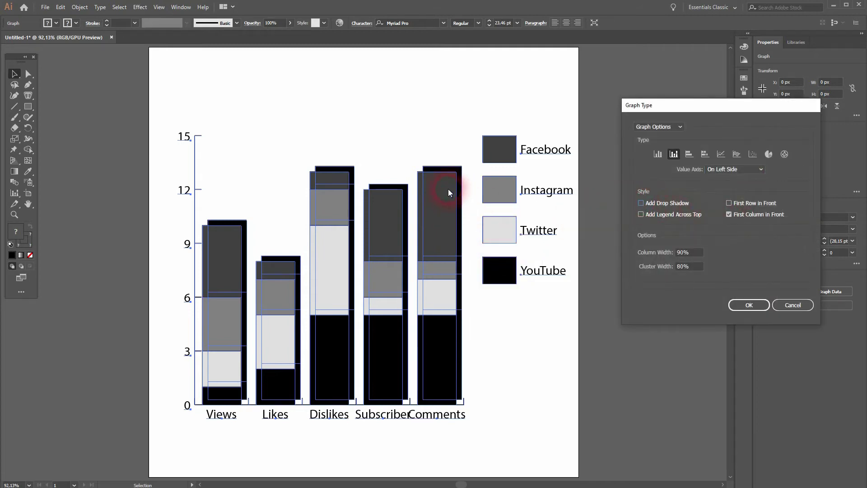
{"action": "left_click", "coordinate": [749, 305]}
Place the graph legend across the top
{"action": "right_click", "coordinate": [452, 197]}
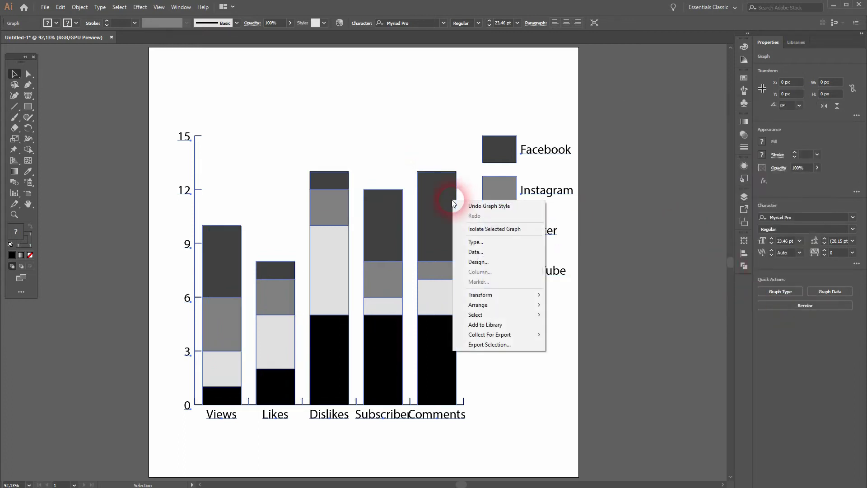
{"action": "left_click", "coordinate": [488, 243]}
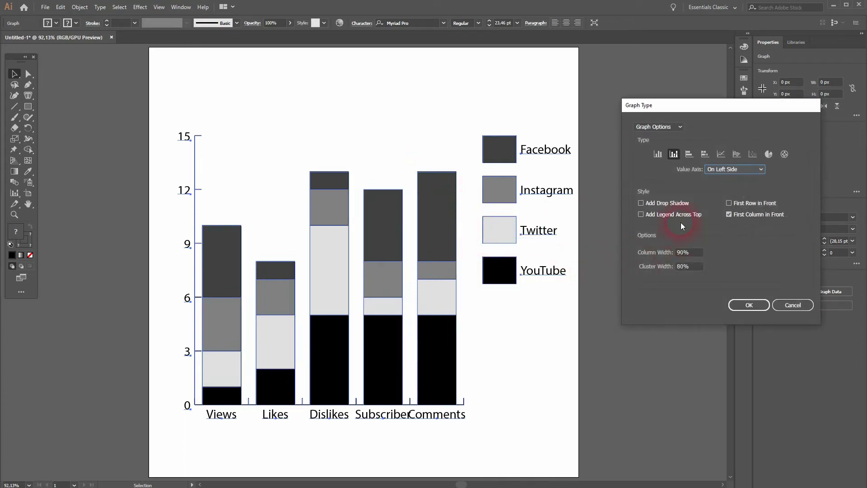
{"action": "left_click", "coordinate": [641, 214]}
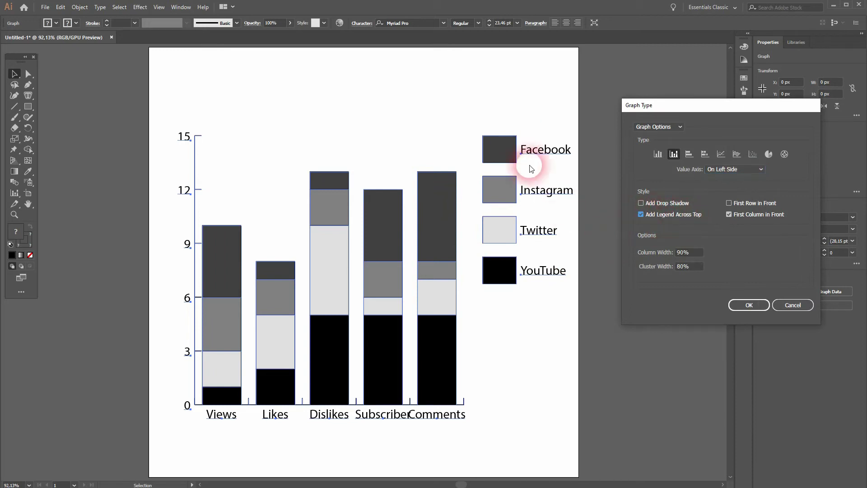
{"action": "left_click", "coordinate": [757, 307]}
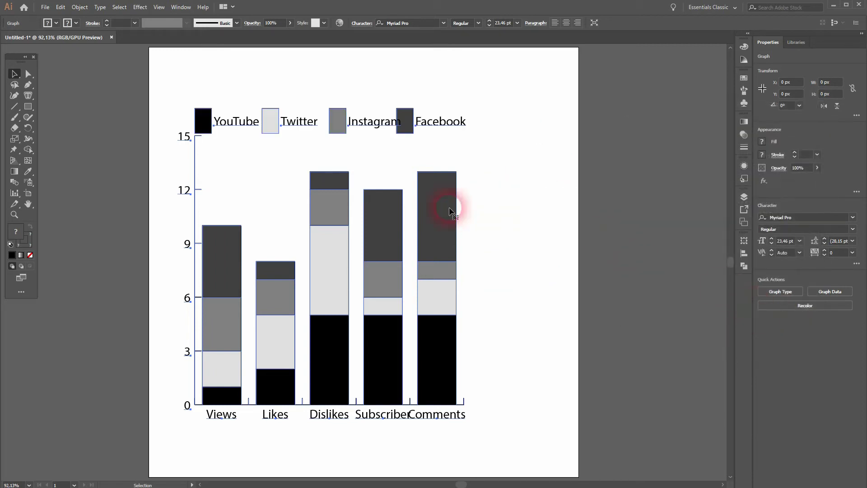
Restore the drop shadows and side legend, and change the column width
{"action": "right_click", "coordinate": [456, 205]}
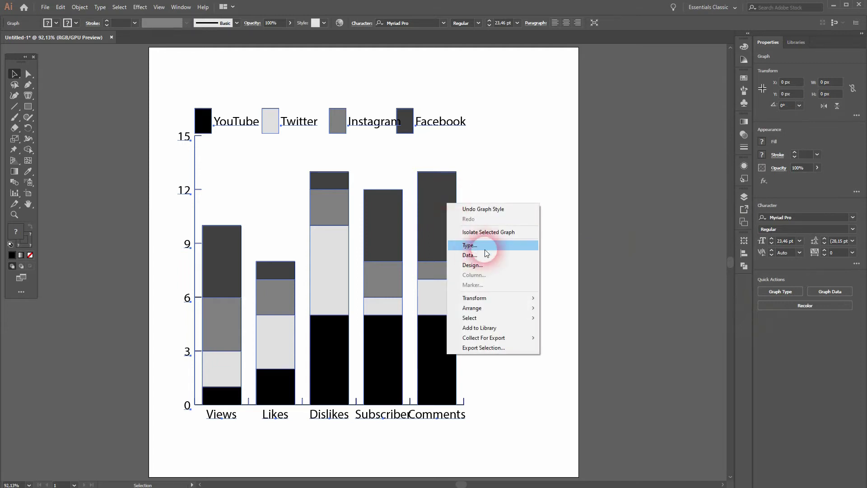
{"action": "left_click", "coordinate": [497, 245]}
{"action": "left_click", "coordinate": [640, 214]}
{"action": "left_click", "coordinate": [640, 202]}
{"action": "left_click", "coordinate": [678, 253]}
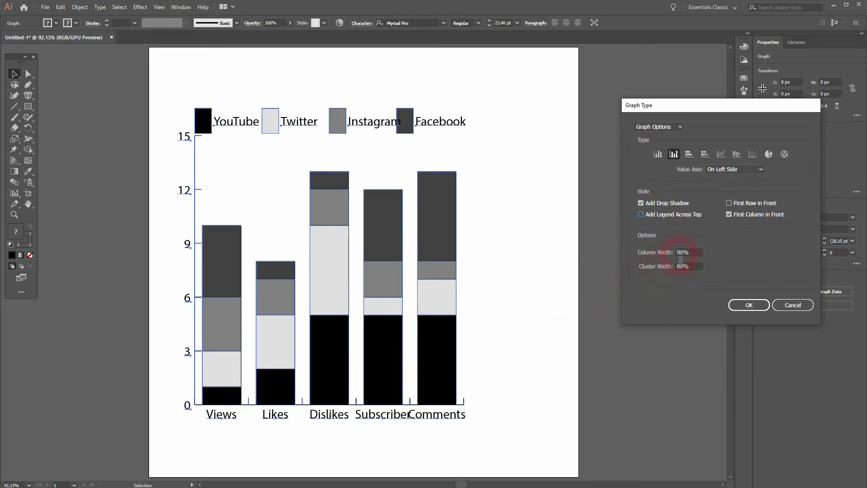
{"action": "left_click", "coordinate": [682, 257]}
{"action": "key", "text": "BackSpace"}
{"action": "type", "text": "5"}
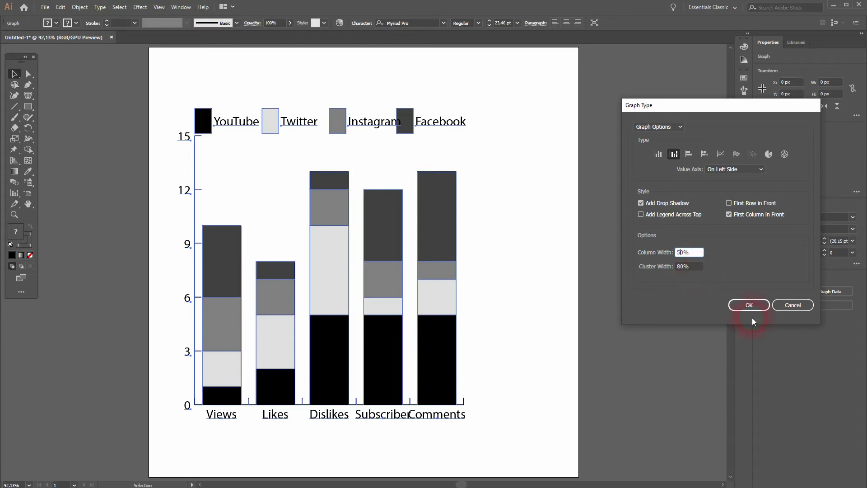
{"action": "left_click", "coordinate": [758, 313]}
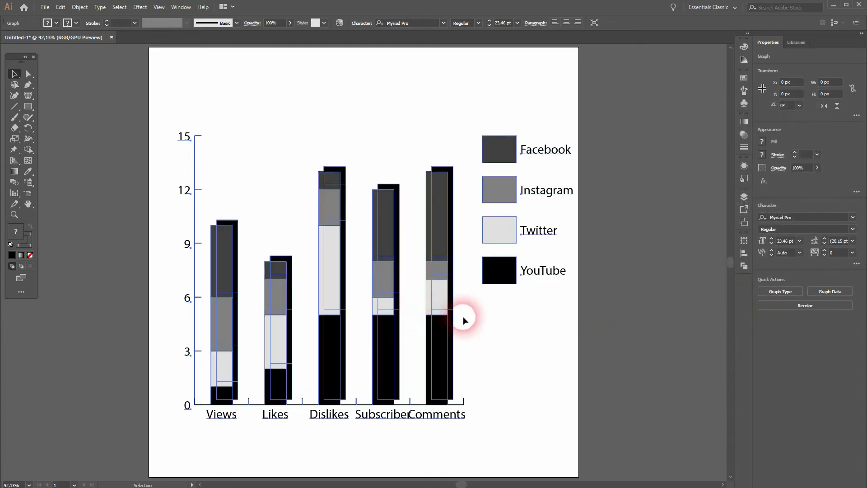
Change the graph's cluster width in Graph Type settings
{"action": "right_click", "coordinate": [432, 249]}
{"action": "left_click", "coordinate": [485, 295]}
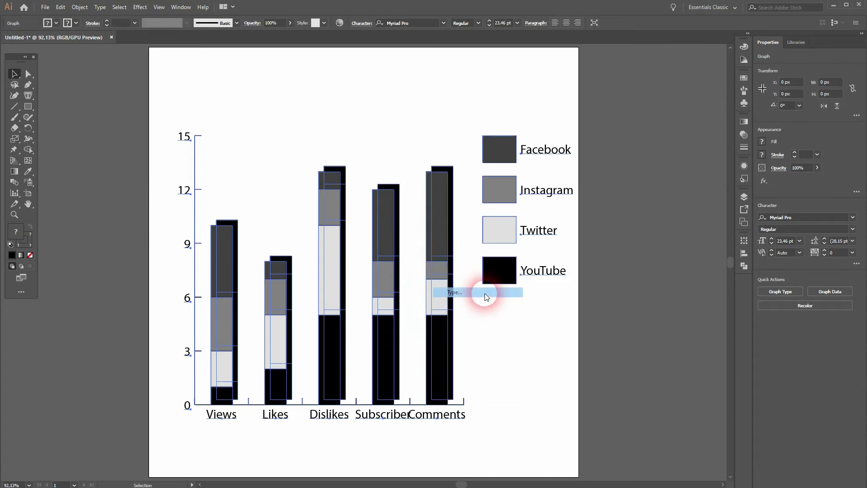
{"action": "left_click", "coordinate": [682, 267]}
{"action": "type", "text": "50"}
{"action": "left_click", "coordinate": [746, 306]}
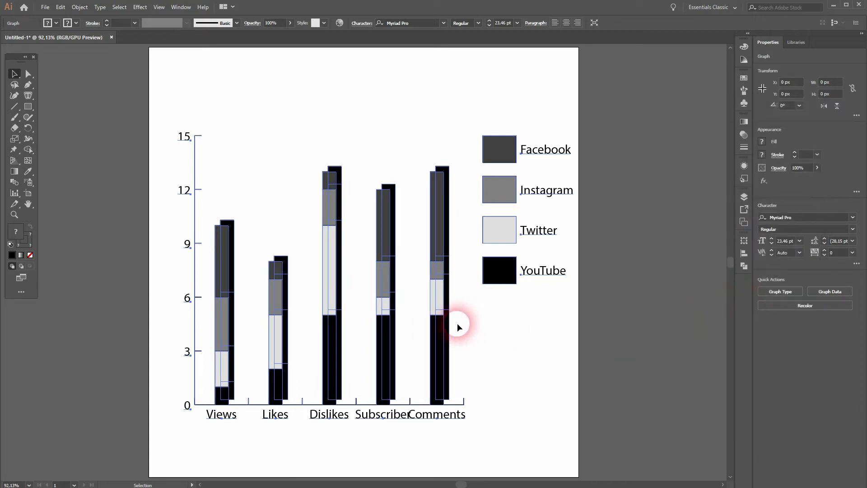
Set the cluster width to 80% so column and cluster widths are both 80%
{"action": "right_click", "coordinate": [436, 240]}
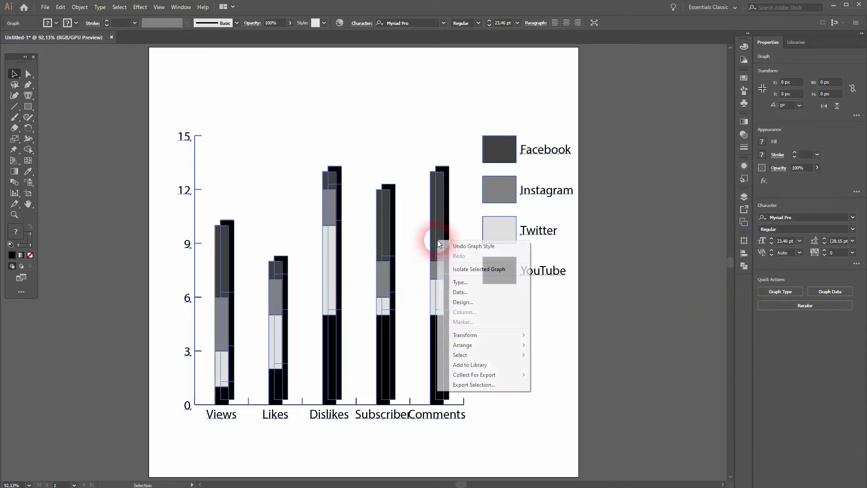
{"action": "left_click", "coordinate": [461, 283]}
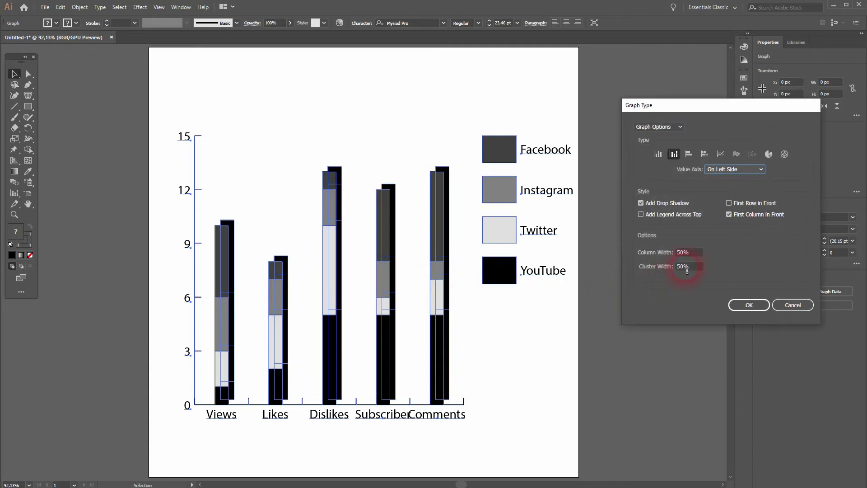
{"action": "left_click_drag", "start_coordinate": [684, 271], "coordinate": [659, 286]}
{"action": "type", "text": "80"}
{"action": "key", "text": "Tab"}
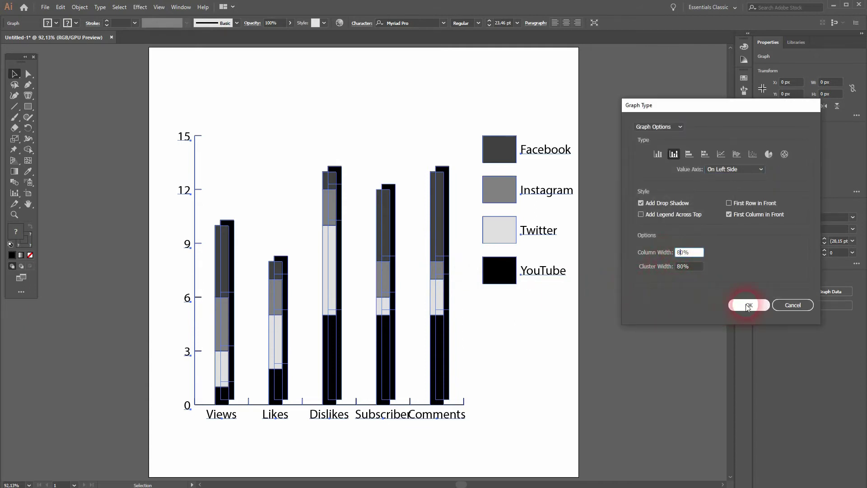
{"action": "left_click", "coordinate": [742, 305]}
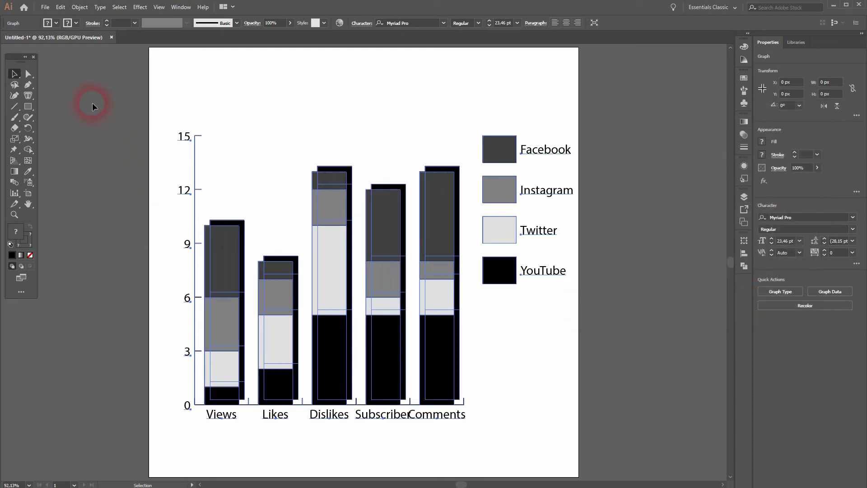
With the Group Selection tool, fill the YouTube series dark red
{"action": "left_click", "coordinate": [248, 93]}
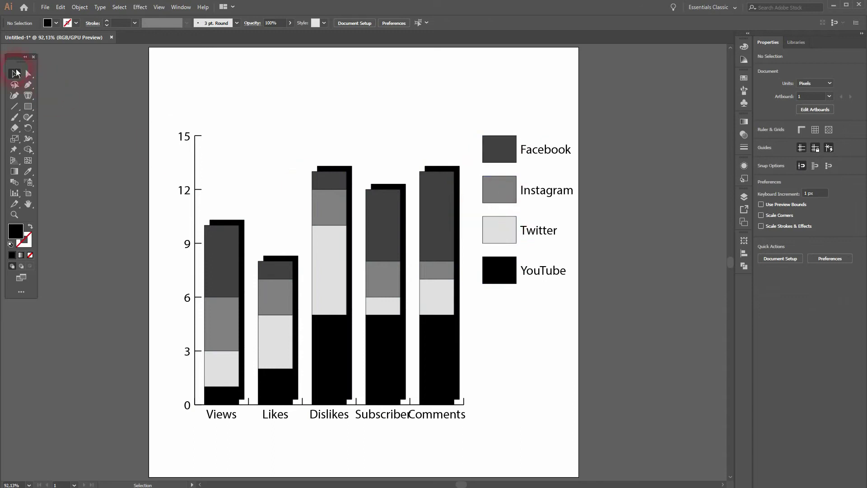
{"action": "left_click_drag", "start_coordinate": [32, 73], "coordinate": [53, 83]}
{"action": "left_click", "coordinate": [492, 270]}
{"action": "left_click", "coordinate": [494, 270]}
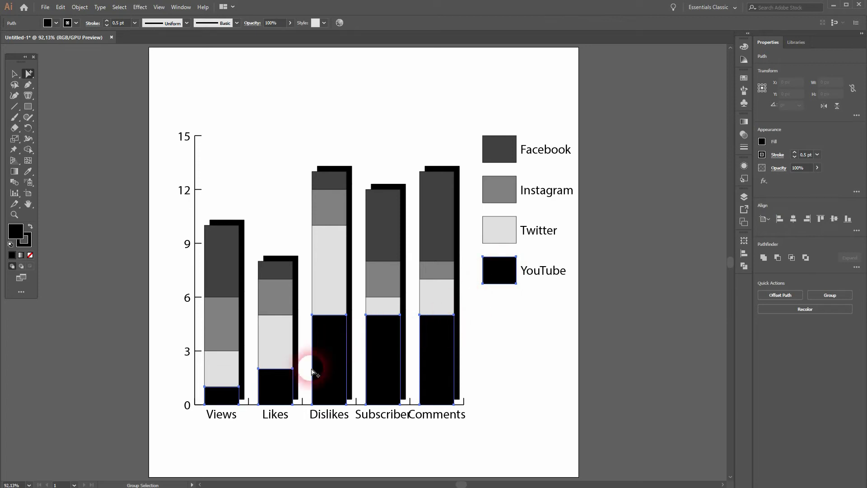
{"action": "left_click", "coordinate": [56, 25]}
{"action": "left_click", "coordinate": [6, 48]}
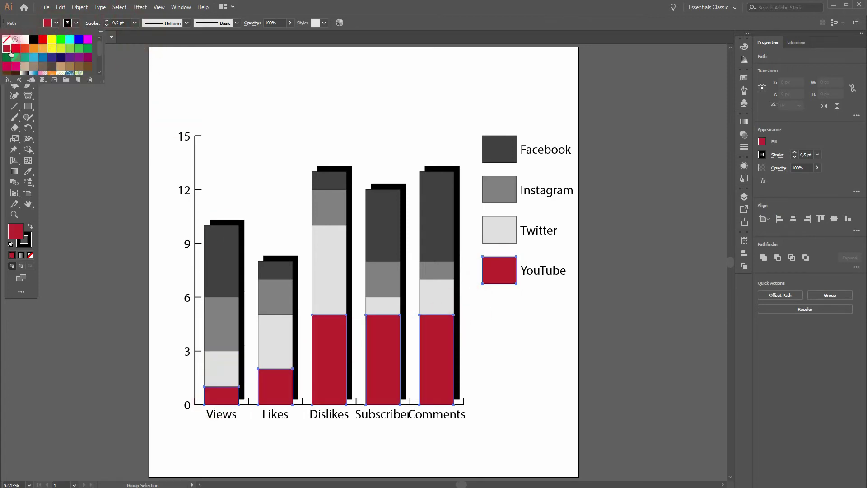
Fill the Twitter series orange and the Instagram series yellow
{"action": "left_click", "coordinate": [498, 241]}
{"action": "left_click", "coordinate": [499, 240]}
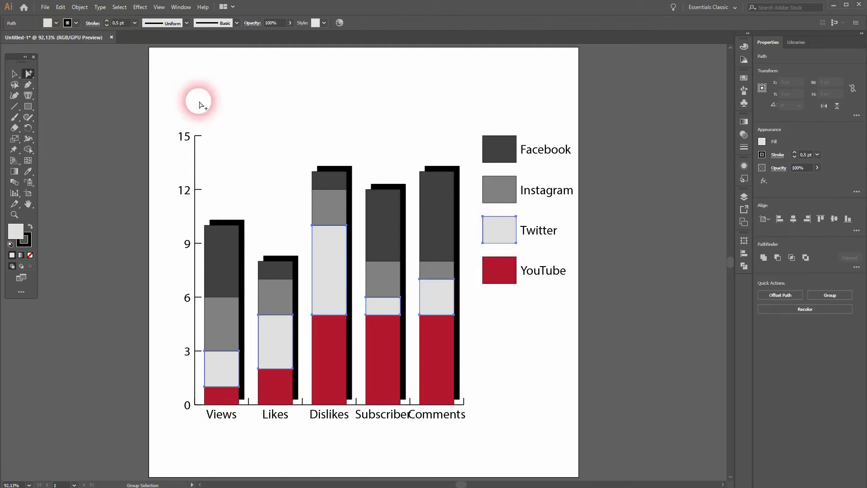
{"action": "left_click", "coordinate": [56, 23]}
{"action": "left_click", "coordinate": [33, 48]}
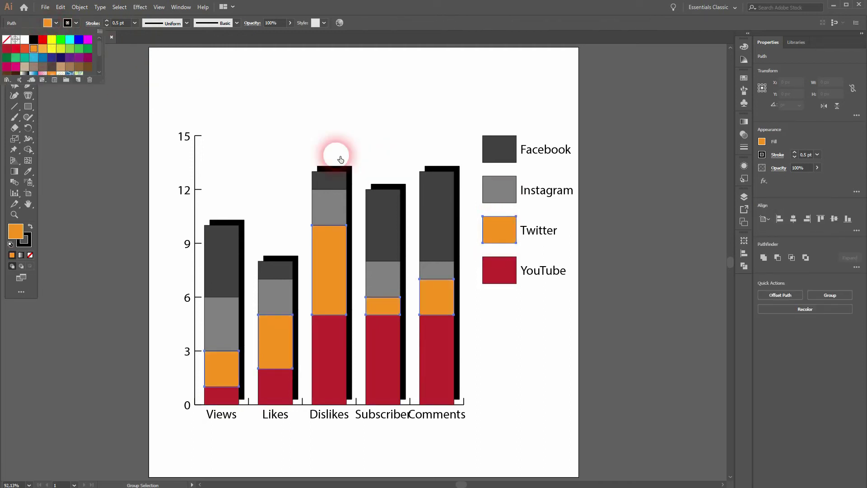
{"action": "left_click", "coordinate": [499, 190]}
{"action": "left_click", "coordinate": [499, 194]}
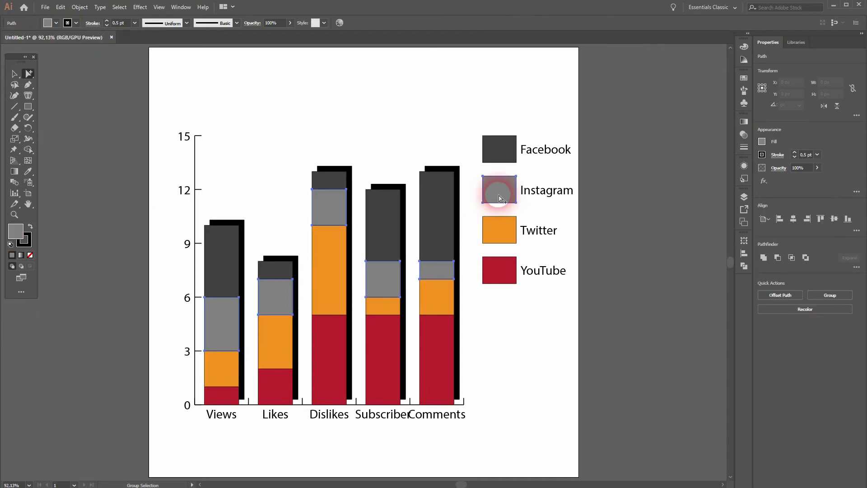
{"action": "left_click", "coordinate": [56, 23]}
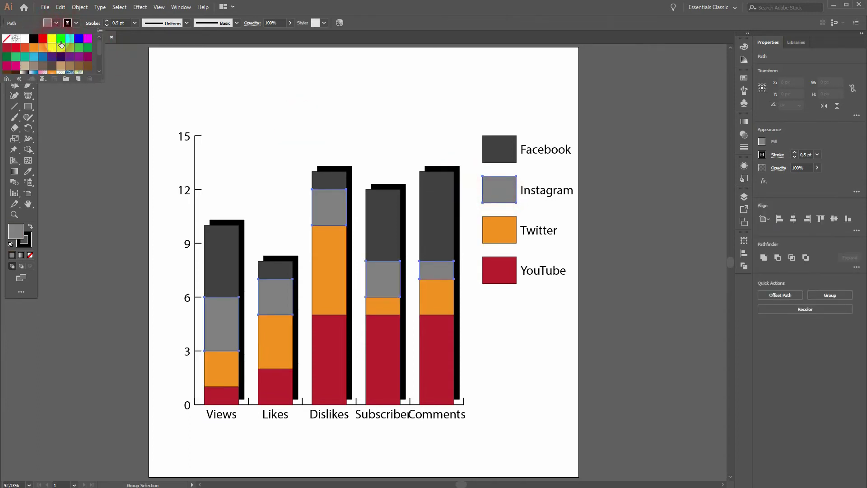
{"action": "left_click", "coordinate": [51, 47]}
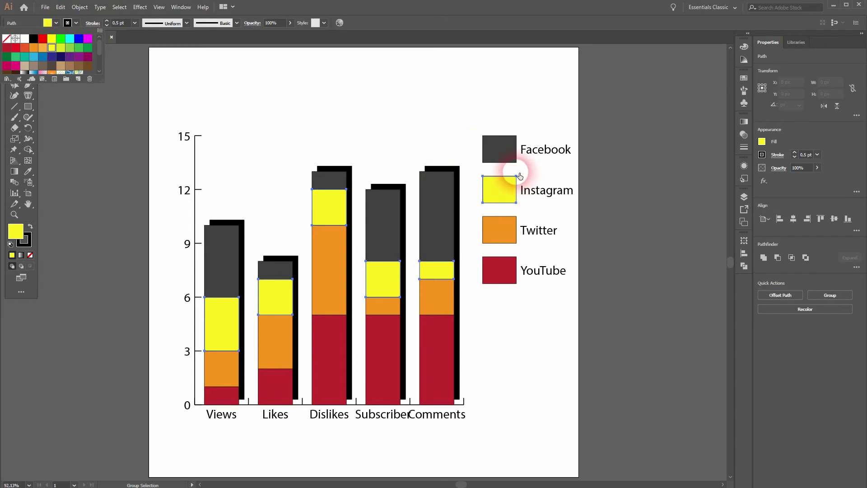
Fill the Facebook legend box and bars light blue
{"action": "left_click", "coordinate": [518, 173]}
{"action": "left_click", "coordinate": [499, 156]}
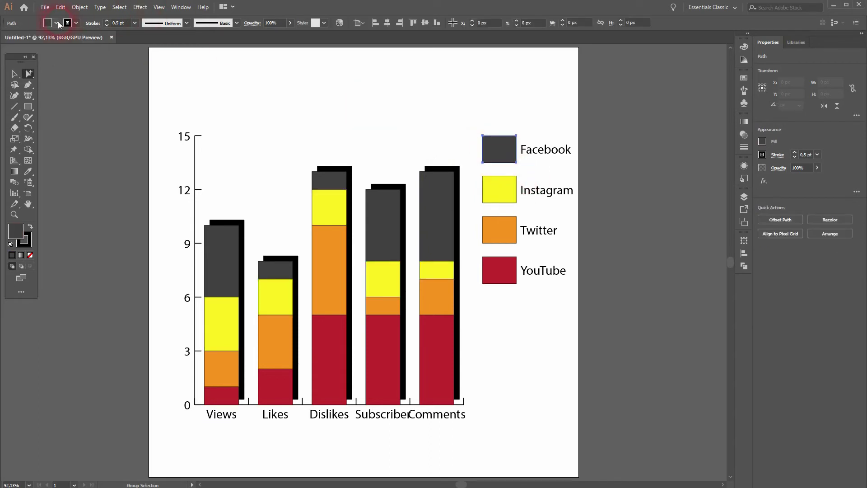
{"action": "left_click", "coordinate": [56, 23]}
{"action": "left_click", "coordinate": [34, 57]}
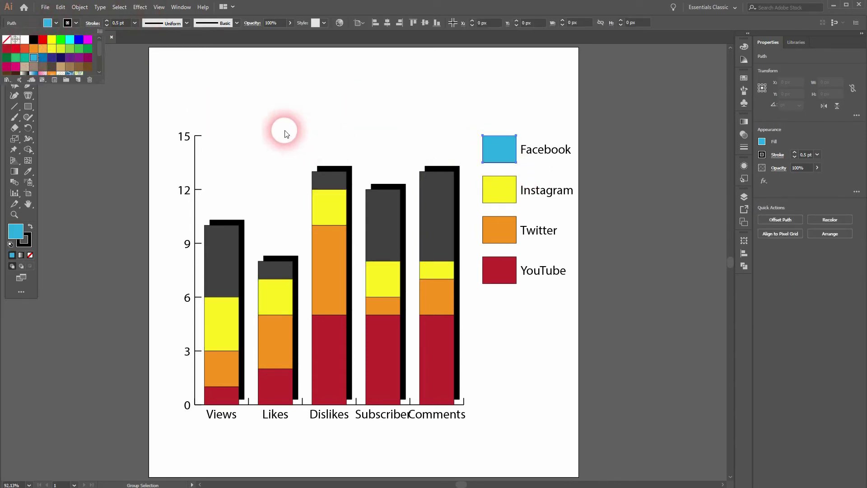
{"action": "left_click", "coordinate": [498, 150]}
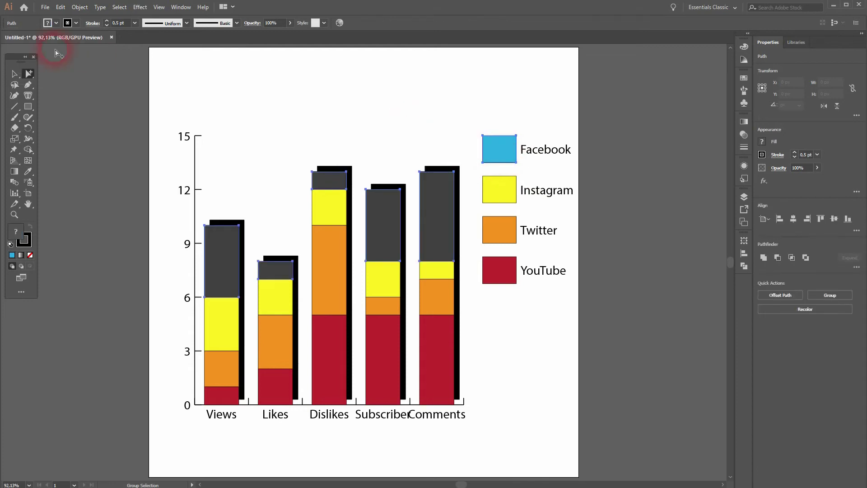
{"action": "left_click", "coordinate": [56, 23]}
{"action": "left_click", "coordinate": [34, 57]}
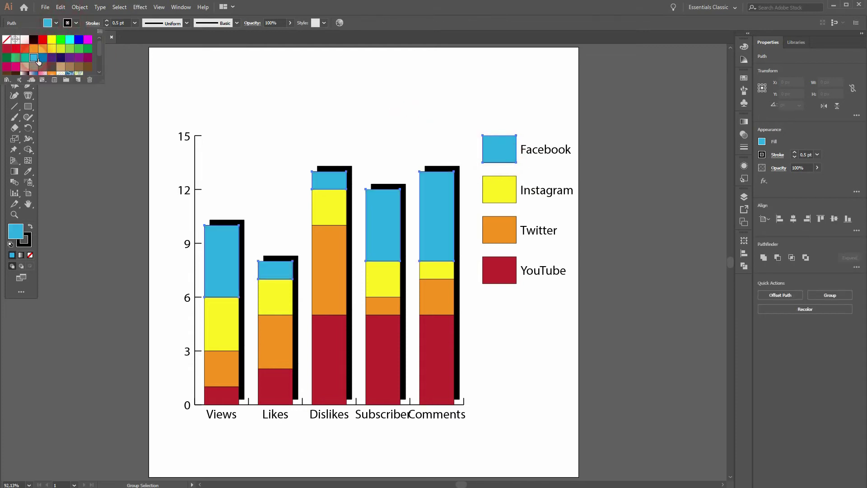
{"action": "left_click", "coordinate": [535, 229]}
Change the Instagram series from yellow to green
{"action": "left_click", "coordinate": [498, 192]}
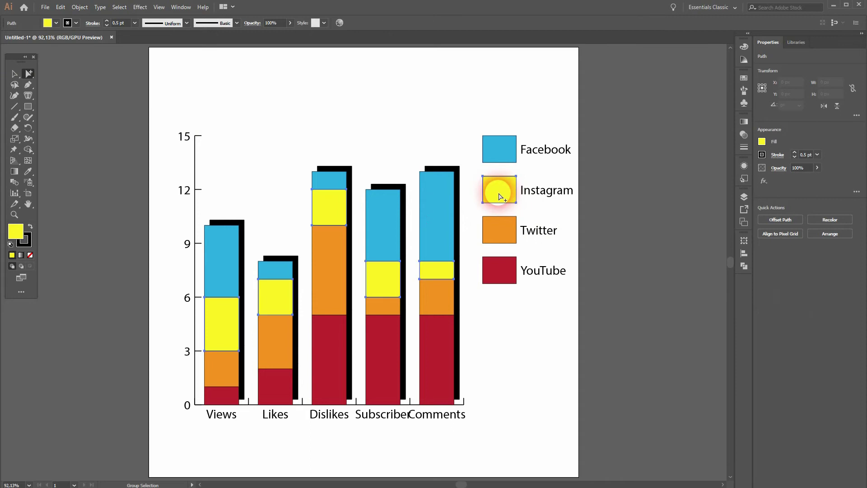
{"action": "left_click", "coordinate": [56, 23]}
{"action": "left_click", "coordinate": [90, 49]}
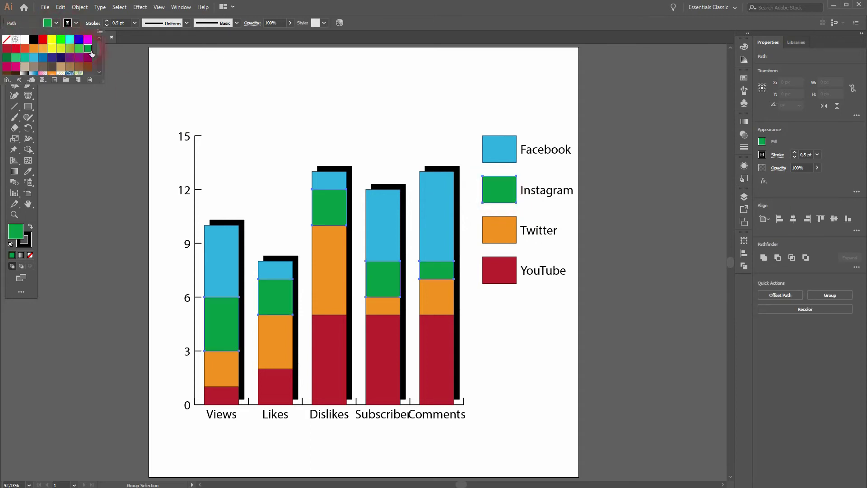
{"action": "left_click", "coordinate": [410, 100]}
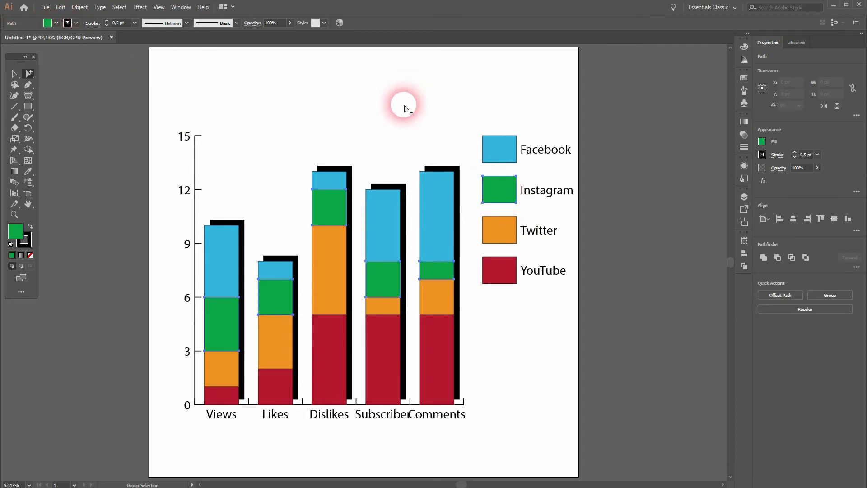
Give the five black drop-shadow bars a grey fill
{"action": "double_click", "coordinate": [352, 176]}
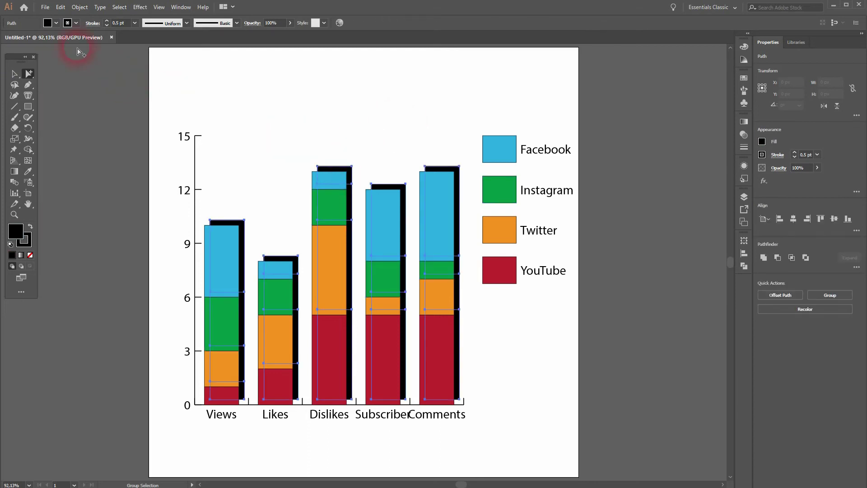
{"action": "left_click", "coordinate": [55, 23]}
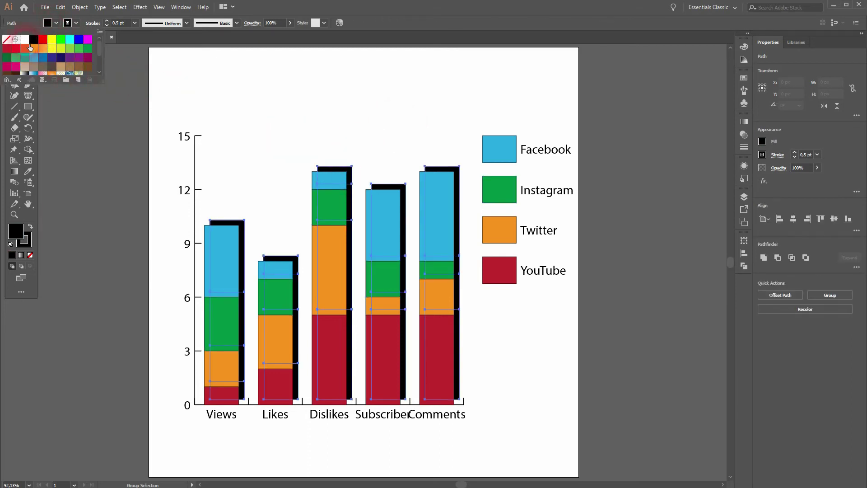
{"action": "scroll", "coordinate": [50, 56], "scroll_direction": "down", "scroll_amount": 3}
{"action": "left_click", "coordinate": [69, 50]}
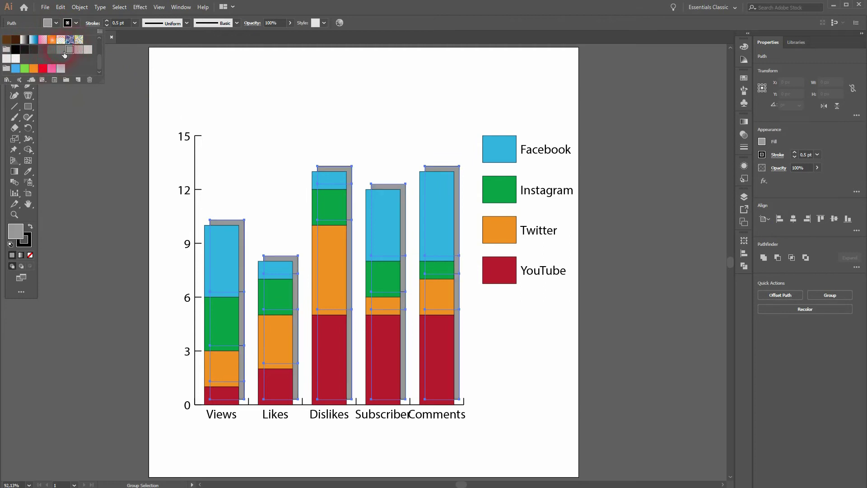
{"action": "left_click", "coordinate": [427, 116]}
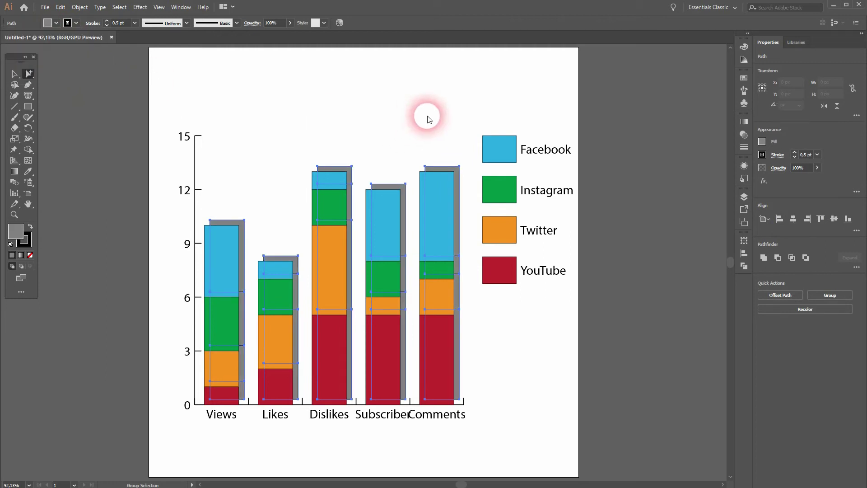
{"action": "left_click", "coordinate": [428, 119]}
Select all the grey shadow rectangles and set their stroke to None
{"action": "left_click", "coordinate": [14, 75]}
{"action": "left_click", "coordinate": [398, 110]}
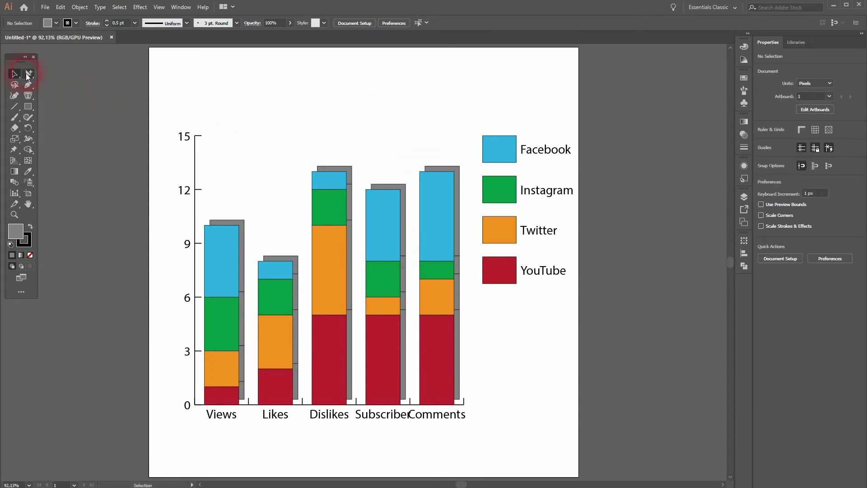
{"action": "left_click", "coordinate": [349, 174]}
{"action": "left_click", "coordinate": [350, 175]}
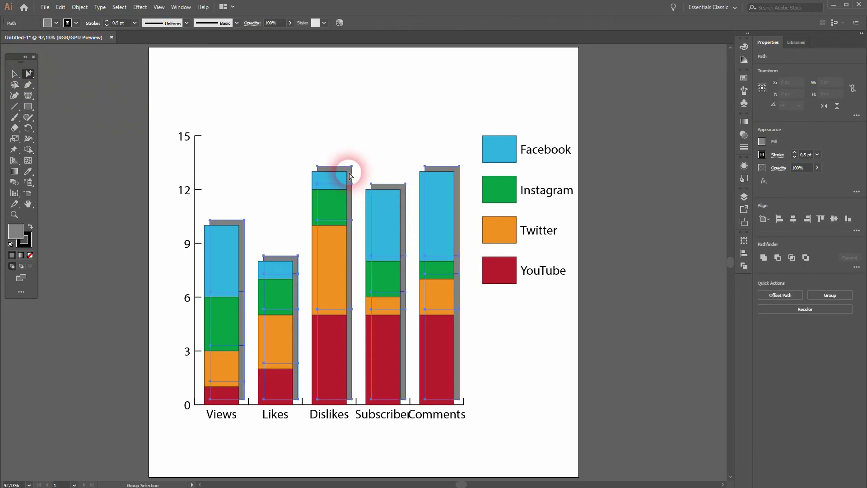
{"action": "left_click", "coordinate": [76, 23]}
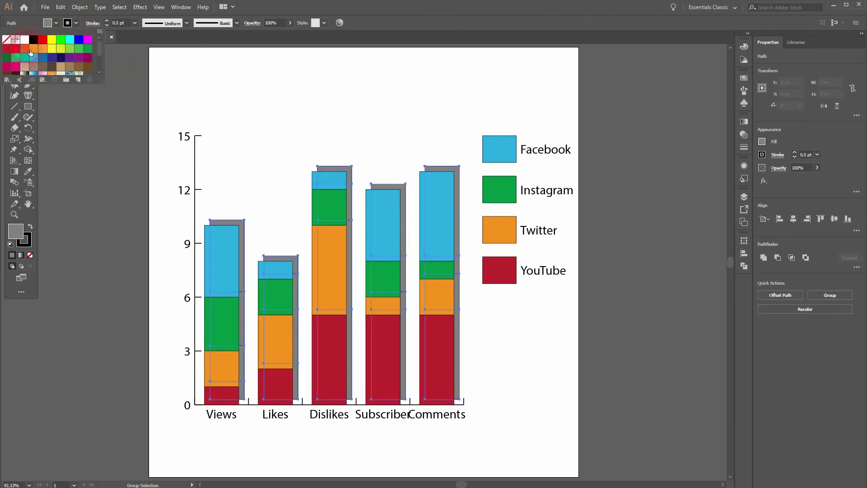
{"action": "left_click", "coordinate": [7, 41]}
{"action": "left_click", "coordinate": [358, 86]}
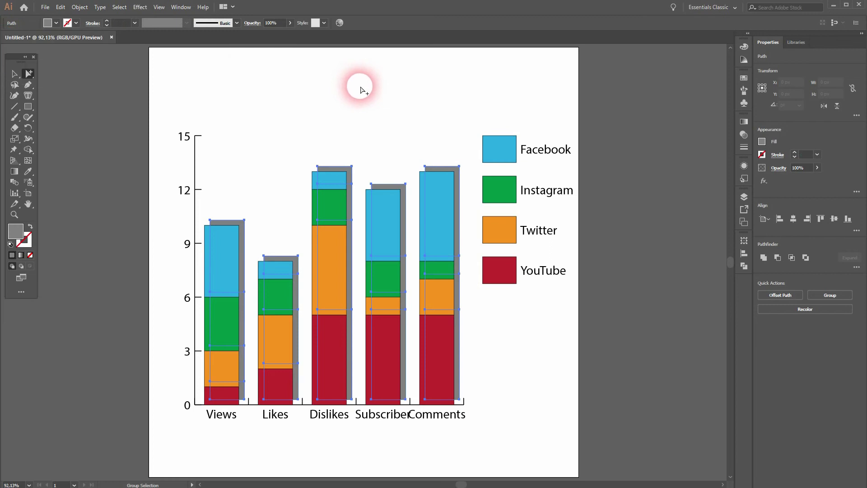
{"action": "left_click", "coordinate": [361, 91]}
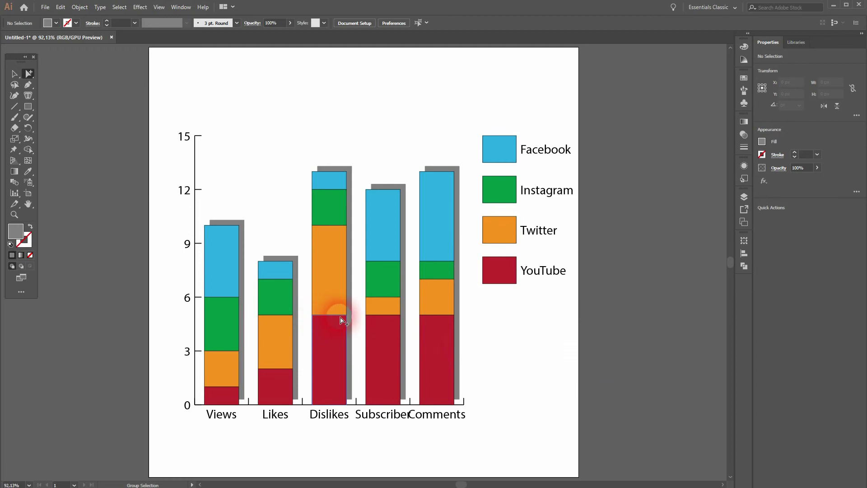
Select the entire graph and ungroup it, accepting the graph warning
{"action": "left_click", "coordinate": [14, 73]}
{"action": "left_click_drag", "start_coordinate": [153, 112], "coordinate": [616, 323]}
{"action": "left_click", "coordinate": [79, 7]}
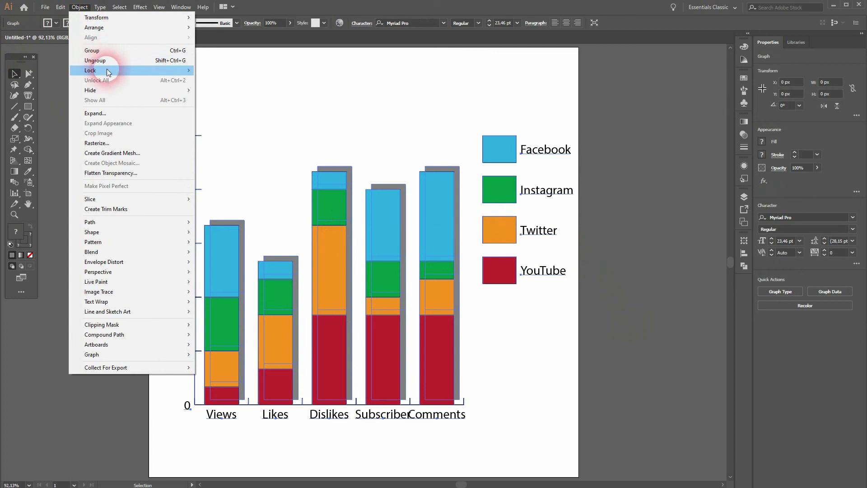
{"action": "left_click", "coordinate": [107, 62]}
{"action": "left_click", "coordinate": [520, 283]}
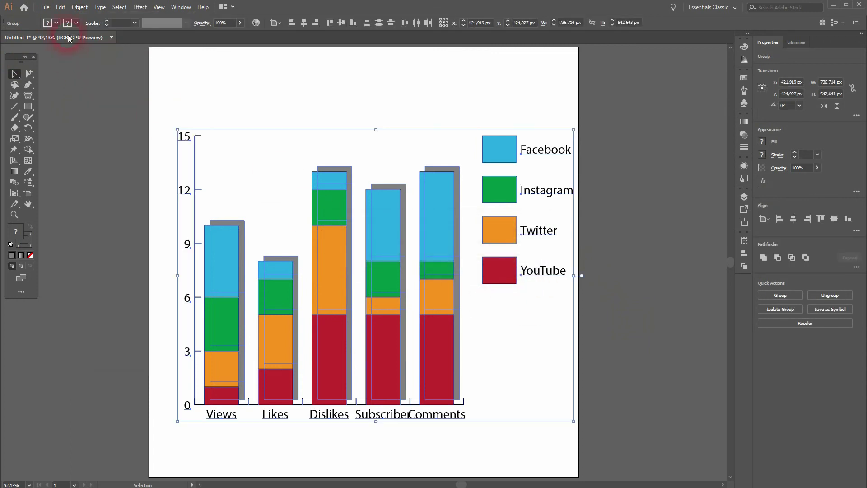
Repeat Object > Ungroup on the chart's nested groups until nothing is left grouped
{"action": "left_click", "coordinate": [80, 6]}
{"action": "left_click", "coordinate": [119, 61]}
{"action": "left_click", "coordinate": [83, 8]}
{"action": "left_click", "coordinate": [110, 60]}
{"action": "left_click", "coordinate": [82, 8]}
{"action": "left_click", "coordinate": [99, 53]}
{"action": "left_click", "coordinate": [82, 7]}
{"action": "left_click", "coordinate": [107, 60]}
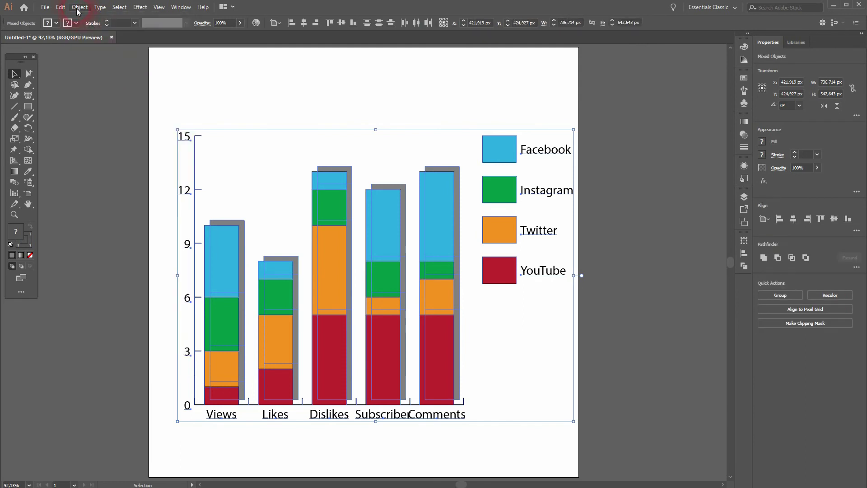
{"action": "left_click", "coordinate": [78, 9]}
{"action": "left_click", "coordinate": [115, 60]}
{"action": "left_click", "coordinate": [79, 7]}
{"action": "left_click", "coordinate": [110, 63]}
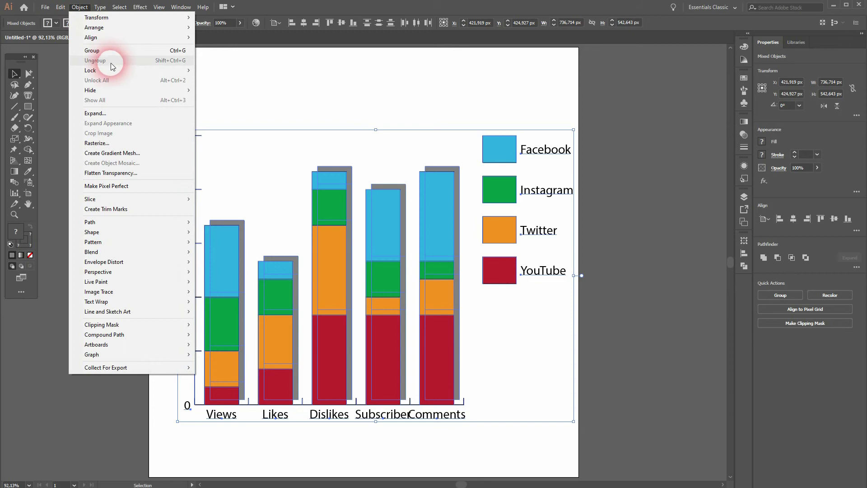
{"action": "left_click", "coordinate": [267, 81]}
{"action": "left_click", "coordinate": [268, 83]}
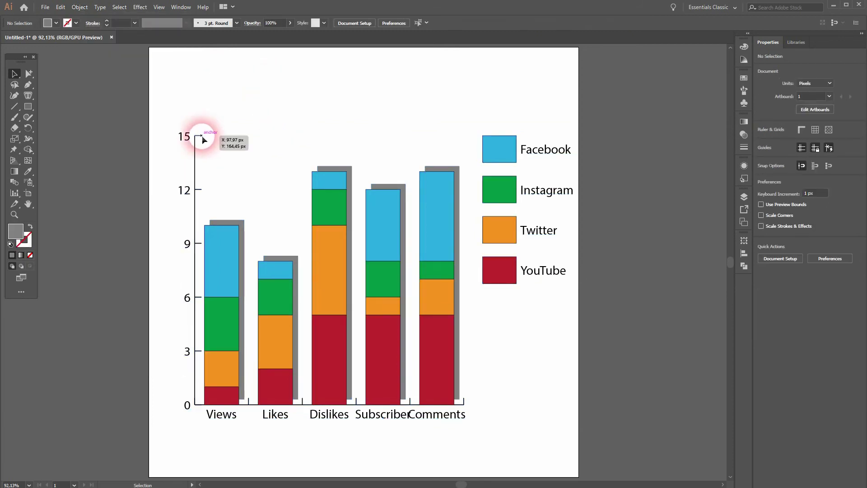
Set the stroke of the coloured stacked bar rectangles to None
{"action": "left_click_drag", "start_coordinate": [220, 206], "coordinate": [454, 377]}
{"action": "left_click", "coordinate": [74, 22]}
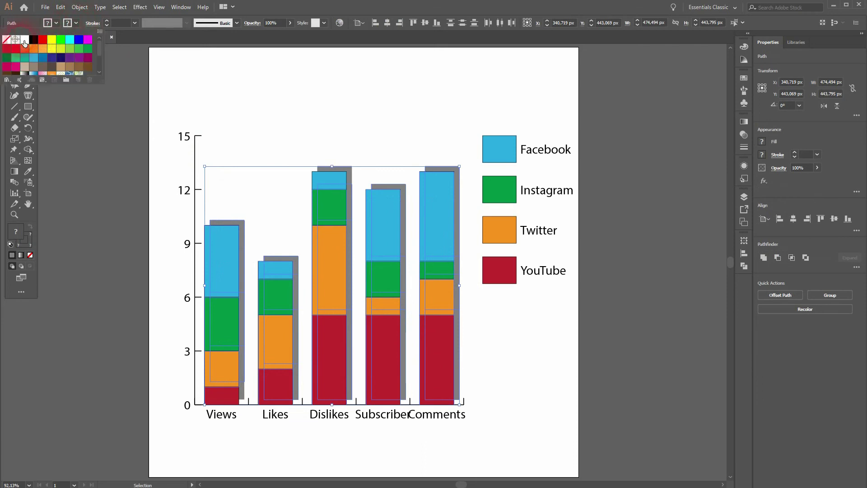
{"action": "left_click", "coordinate": [7, 42]}
{"action": "left_click", "coordinate": [293, 94]}
{"action": "left_click", "coordinate": [293, 103]}
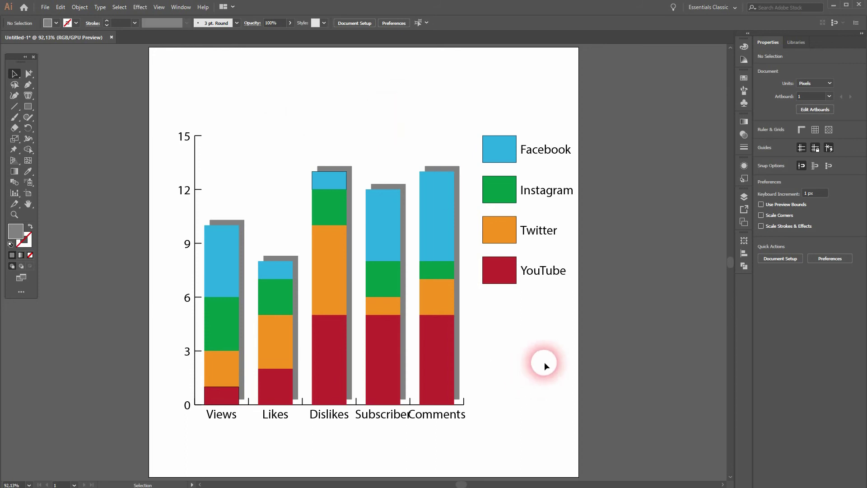
Select the whole chart and drag its right bounding-box edge outward to widen it
{"action": "key", "text": "ctrl+alt"}
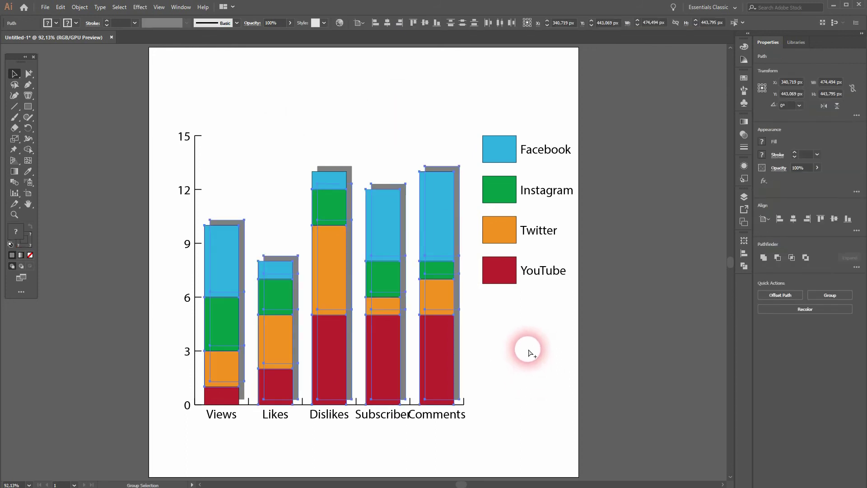
{"action": "left_click_drag", "start_coordinate": [174, 419], "coordinate": [569, 170]}
{"action": "mouse_move", "coordinate": [574, 280]}
{"action": "left_mouse_down"}
{"action": "mouse_move", "coordinate": [650, 286]}
{"action": "mouse_move", "coordinate": [561, 289]}
{"action": "mouse_move", "coordinate": [652, 280]}
{"action": "mouse_move", "coordinate": [565, 282]}
{"action": "left_mouse_up"}
{"action": "left_click", "coordinate": [600, 269]}
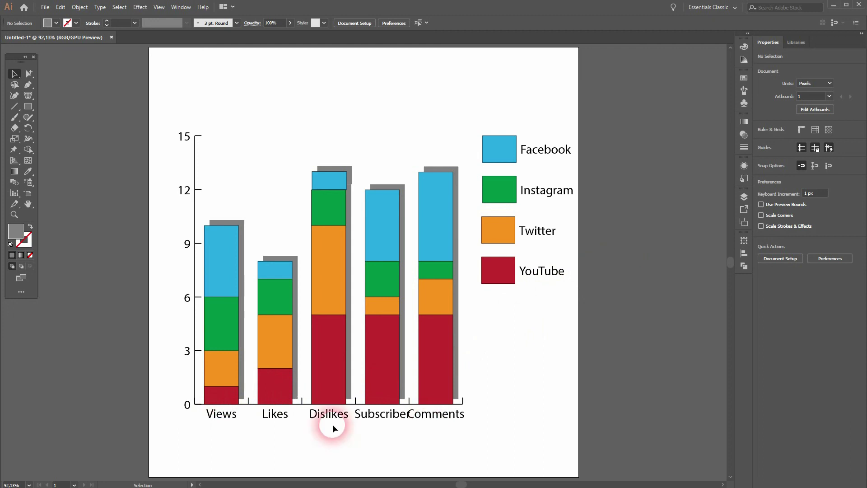
Select the five x-axis labels: Views, Likes, Dislikes, Subscriber and Comments
{"action": "left_click", "coordinate": [224, 420]}
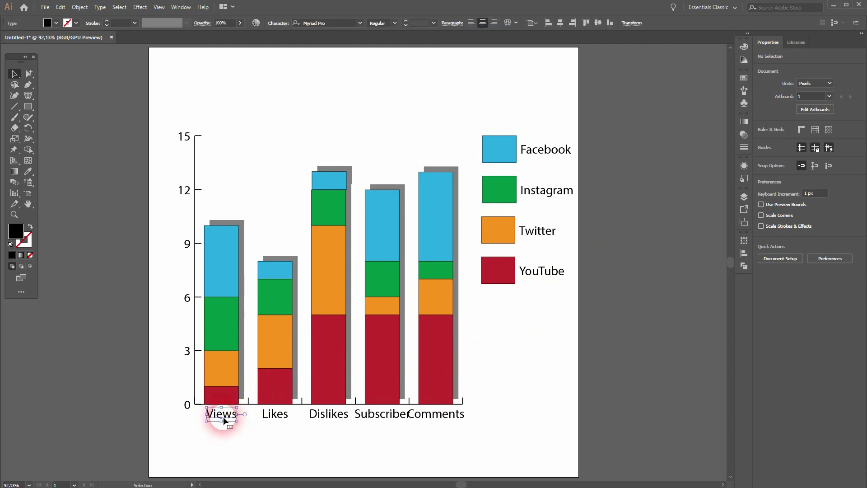
{"action": "left_click", "coordinate": [276, 417], "text": "shift"}
{"action": "left_click", "coordinate": [325, 418], "text": "shift"}
{"action": "left_click", "coordinate": [377, 419], "text": "shift"}
{"action": "left_click", "coordinate": [423, 413], "text": "shift"}
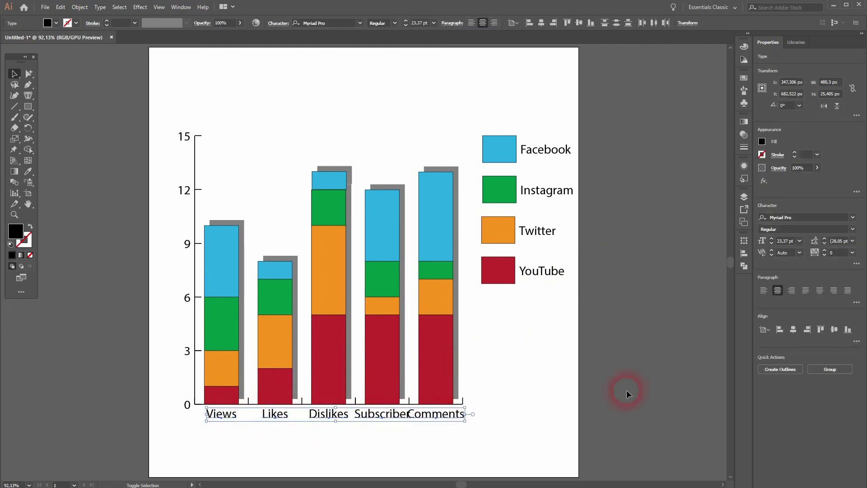
Set the selected axis labels' font size to 20 pt in the Character panel
{"action": "left_click", "coordinate": [773, 243]}
{"action": "left_click", "coordinate": [772, 243]}
{"action": "left_click", "coordinate": [772, 243]}
{"action": "left_click", "coordinate": [773, 243]}
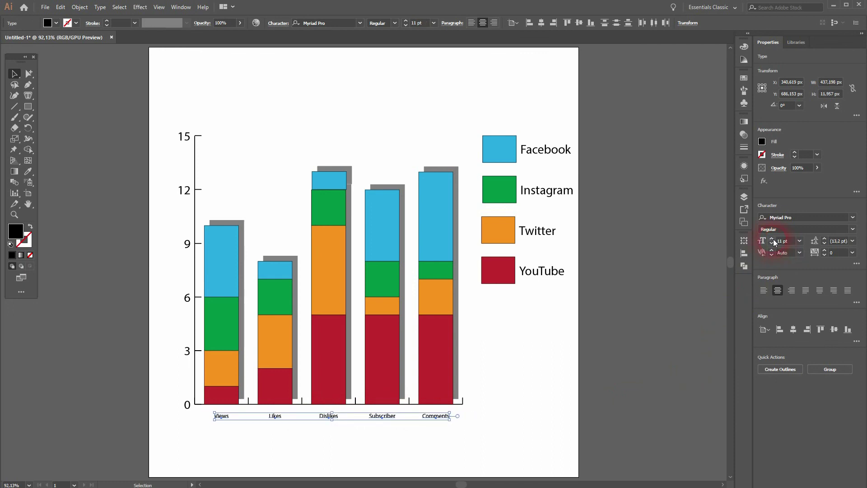
{"action": "left_click", "coordinate": [773, 242]}
{"action": "left_click", "coordinate": [773, 243]}
{"action": "left_click", "coordinate": [773, 243]}
{"action": "left_click", "coordinate": [773, 242]}
{"action": "left_click", "coordinate": [773, 242]}
{"action": "left_click", "coordinate": [773, 242]}
{"action": "left_click", "coordinate": [773, 242]}
{"action": "left_click", "coordinate": [773, 242]}
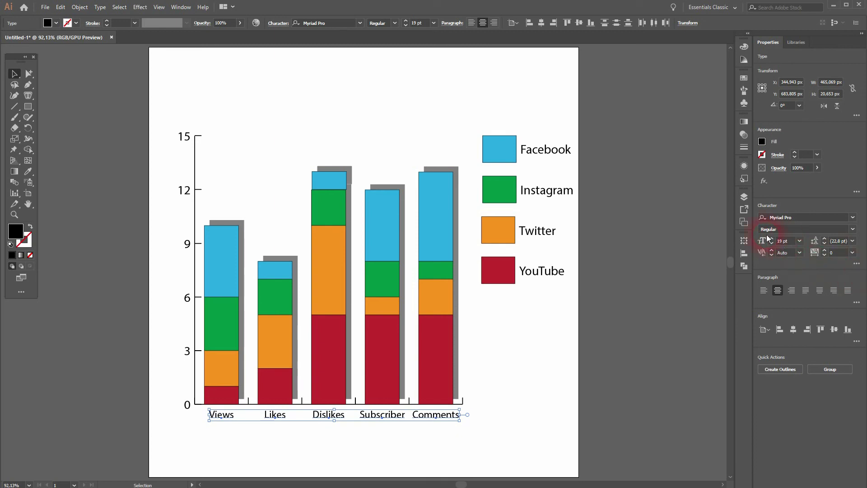
{"action": "left_click", "coordinate": [771, 239]}
{"action": "left_click", "coordinate": [539, 359]}
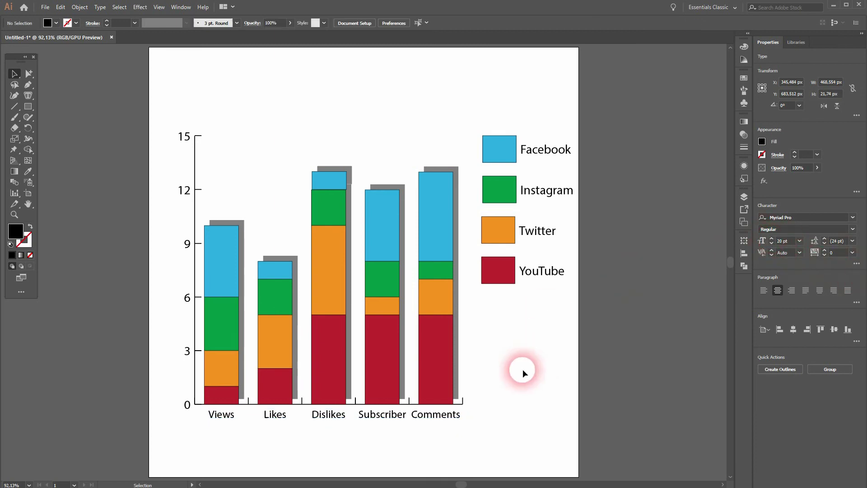